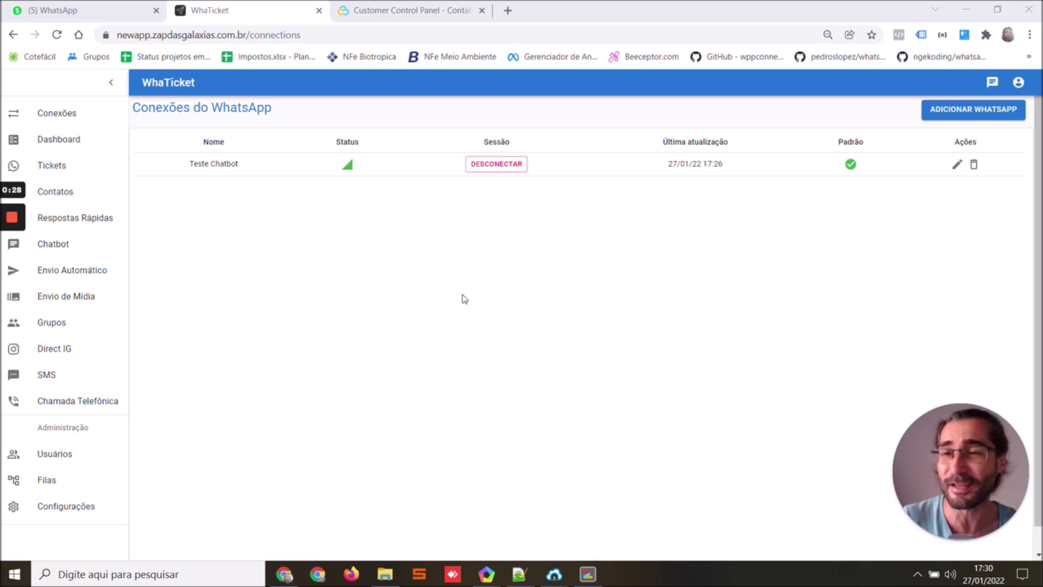
- Open the chatbot question list, bring up both WhatsApp emulator windows for viewing, and return to the list
{"action": "left_click", "coordinate": [86, 249]}
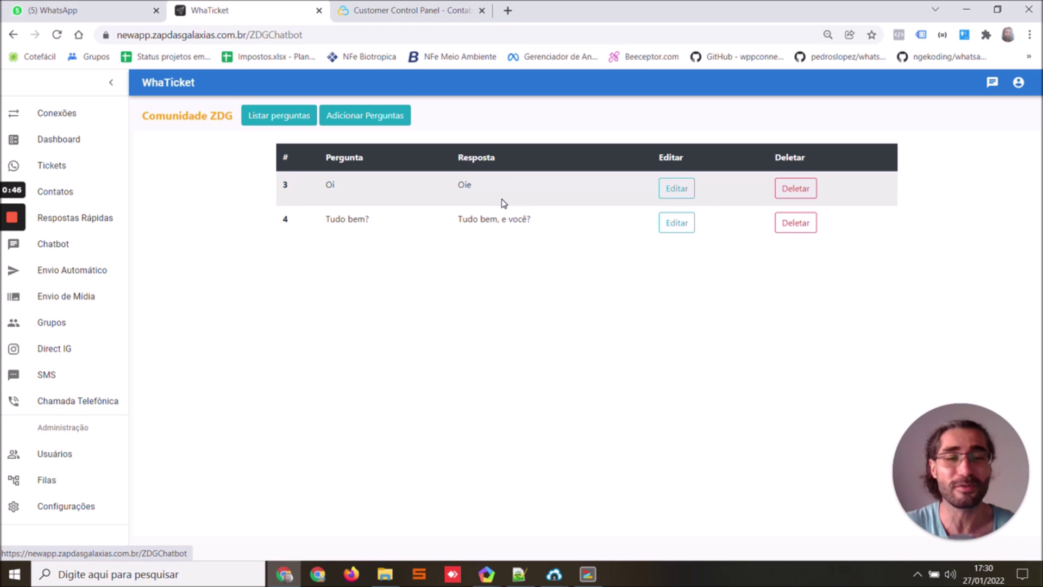
{"action": "left_click", "coordinate": [486, 574]}
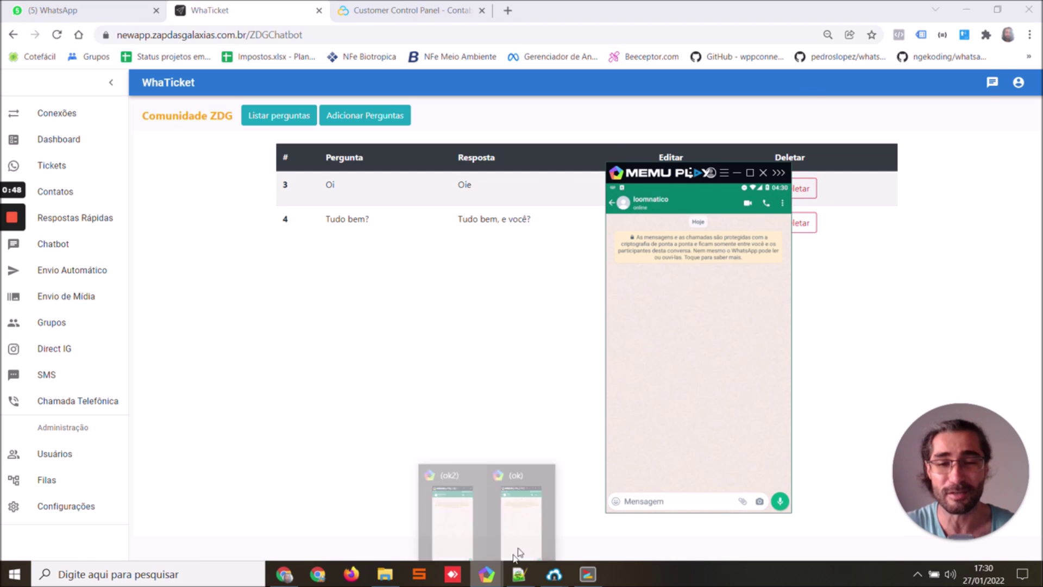
{"action": "left_click", "coordinate": [516, 552]}
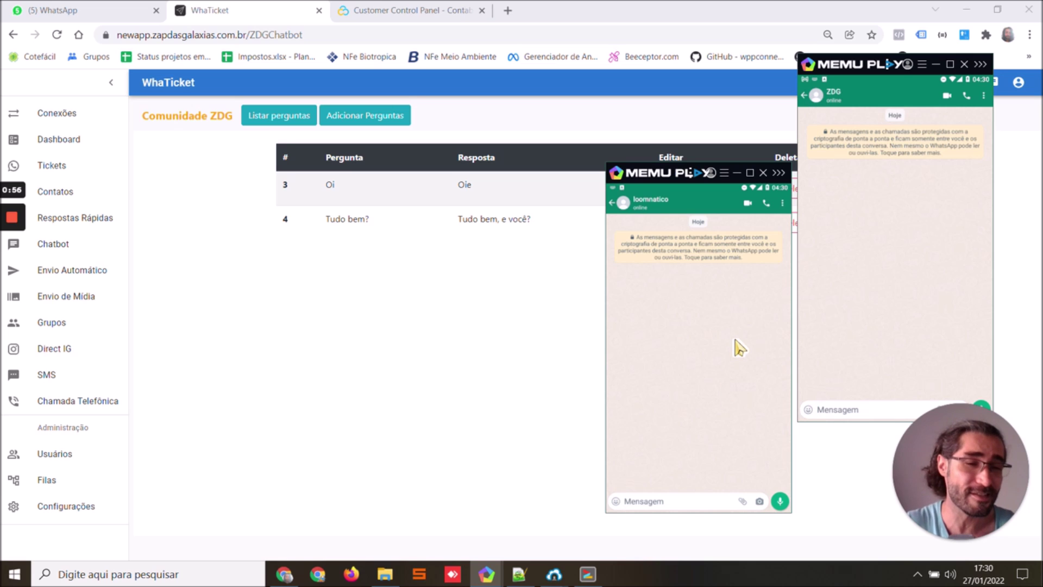
{"action": "left_click", "coordinate": [477, 360]}
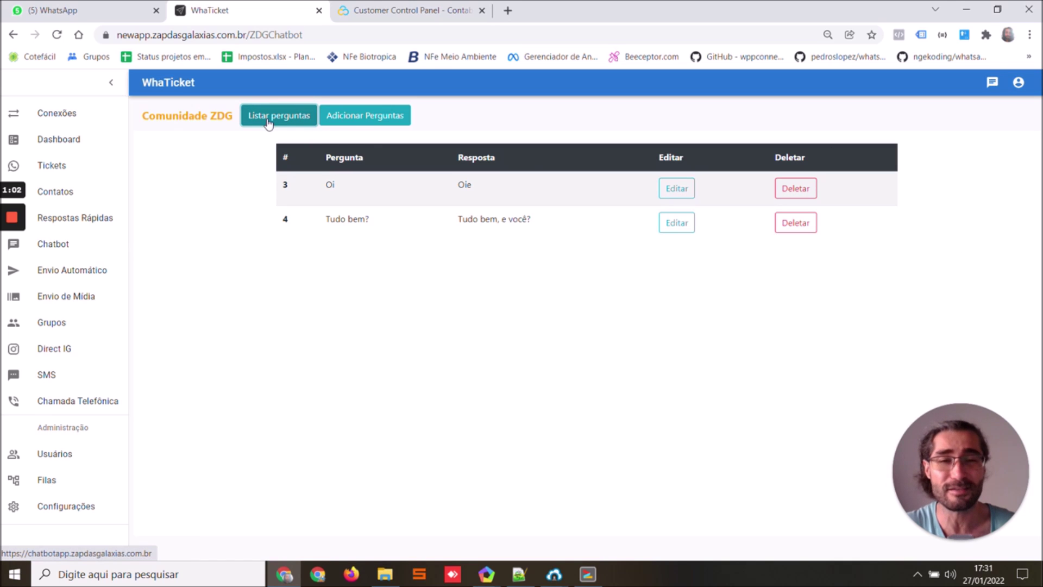
- Start a new chatbot question and enter "Quero mais informações." as its question text
{"action": "left_click", "coordinate": [366, 116]}
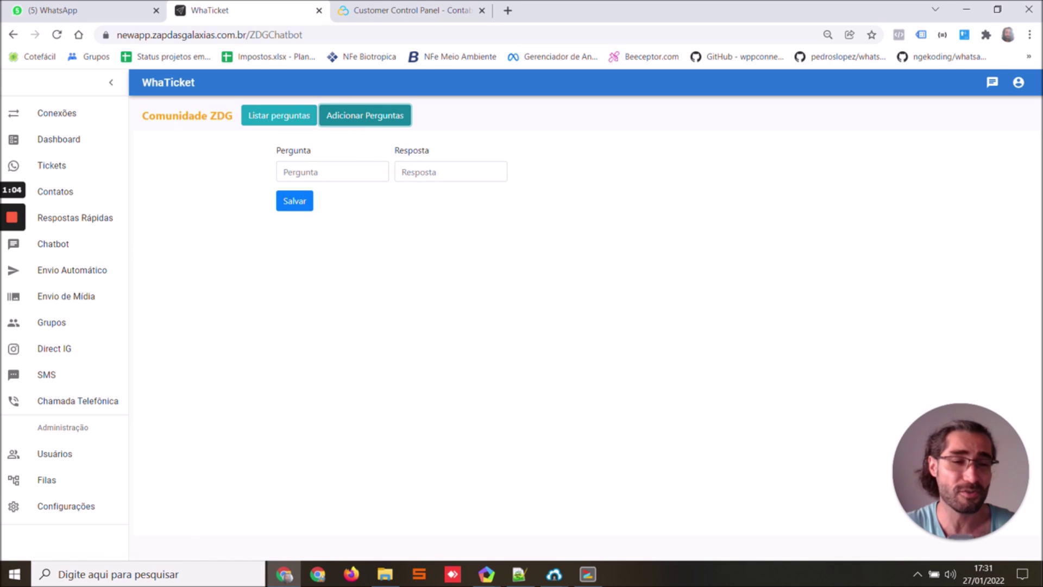
{"action": "left_click", "coordinate": [332, 172]}
{"action": "type", "text": "Quero mais inform"}
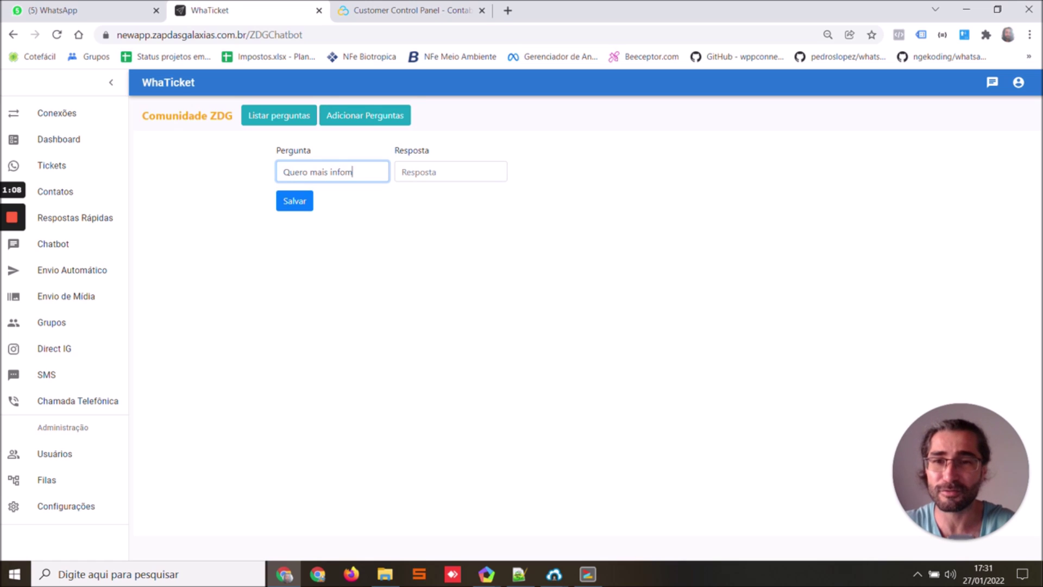
{"action": "type", "text": "aç"}
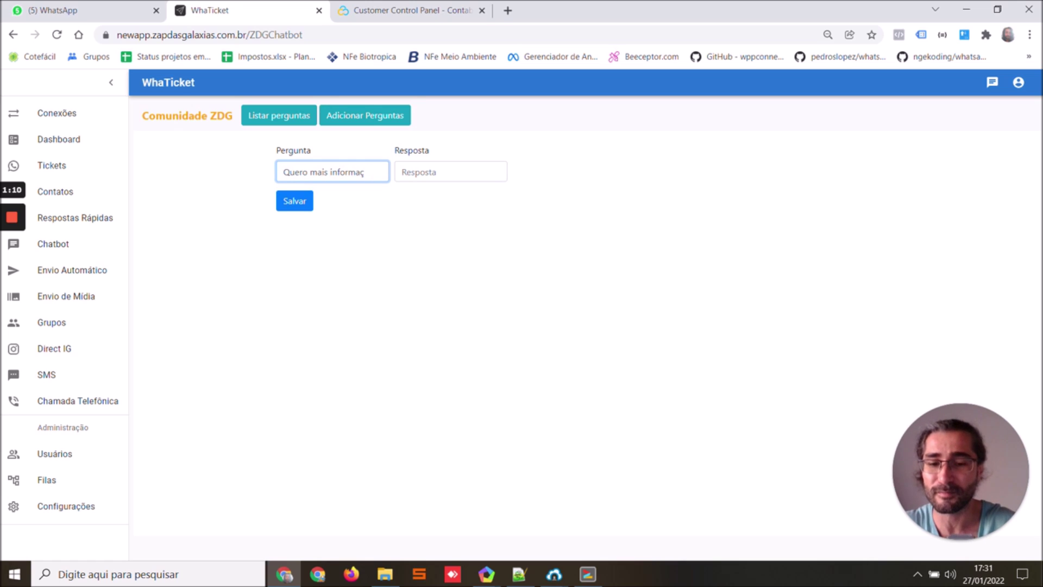
{"action": "type", "text": "ões."}
- Set the answer to "Posso te ajudar com estas informações.", save the new question, and list all questions
{"action": "left_click", "coordinate": [451, 172]}
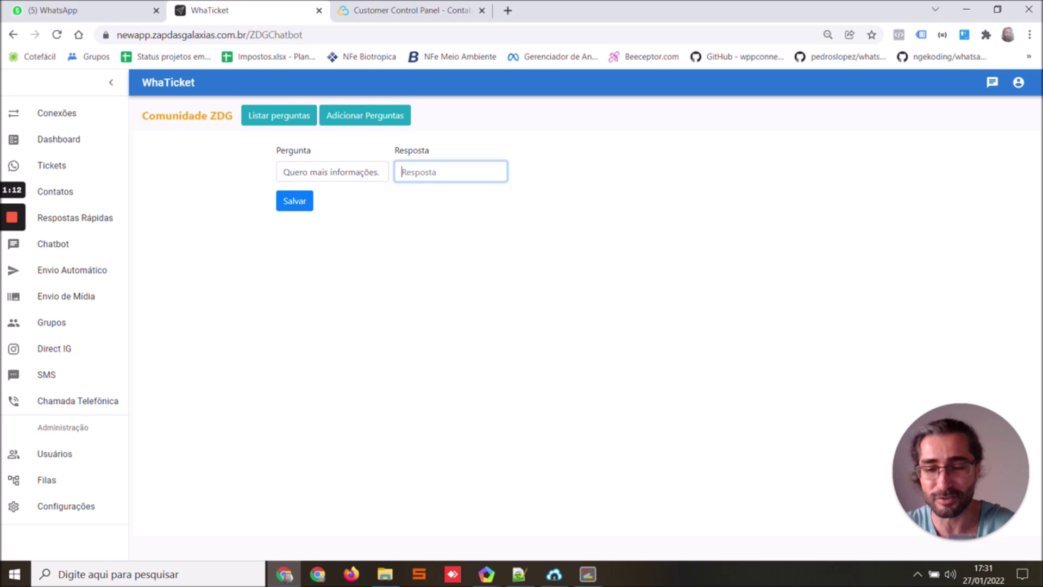
{"action": "type", "text": "Posso te ajudaar c"}
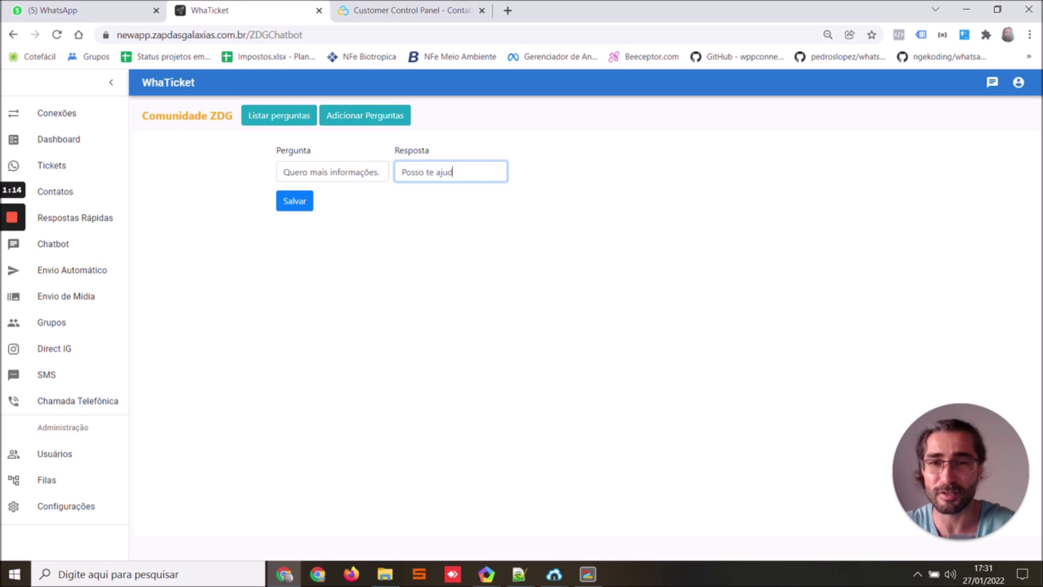
{"action": "key", "text": "BackSpace"}
{"action": "key", "text": "BackSpace"}
{"action": "key", "text": "BackSpace"}
{"action": "key", "text": "BackSpace"}
{"action": "type", "text": "r com estas informações"}
{"action": "left_click", "coordinate": [292, 203]}
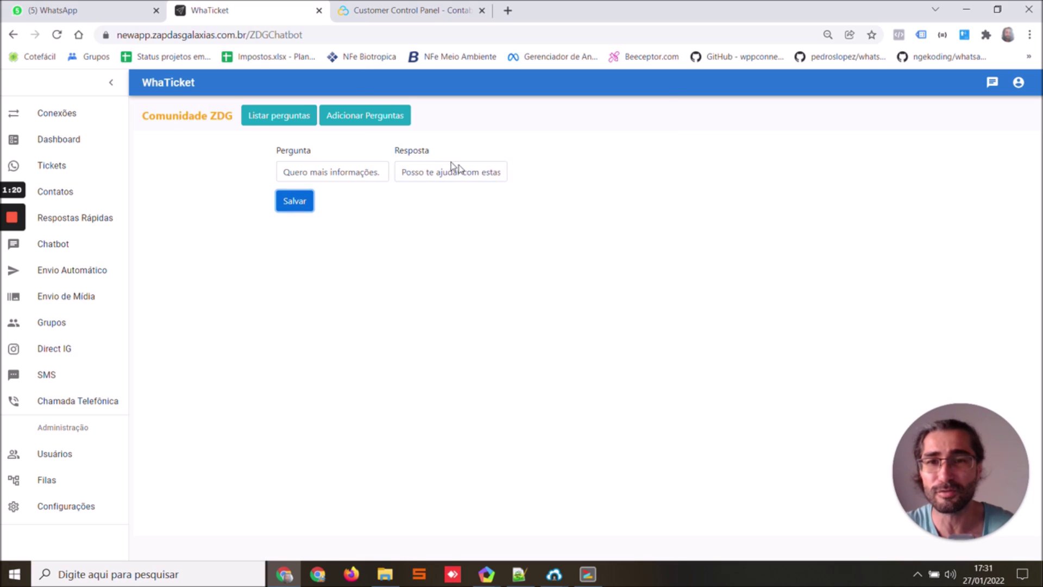
{"action": "left_click", "coordinate": [617, 116]}
{"action": "left_click", "coordinate": [306, 116]}
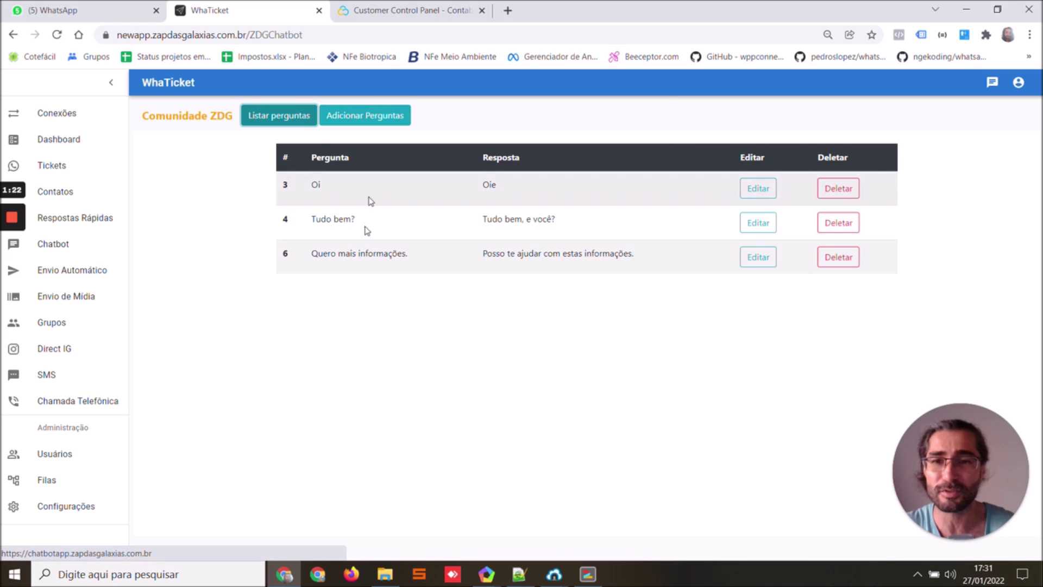
- Add the chatbot question "Quanto é 4 + 4?" with the answer "8", save it, and list all questions
{"action": "left_click", "coordinate": [365, 118]}
{"action": "left_click", "coordinate": [315, 172]}
{"action": "type", "text": "Quanto"}
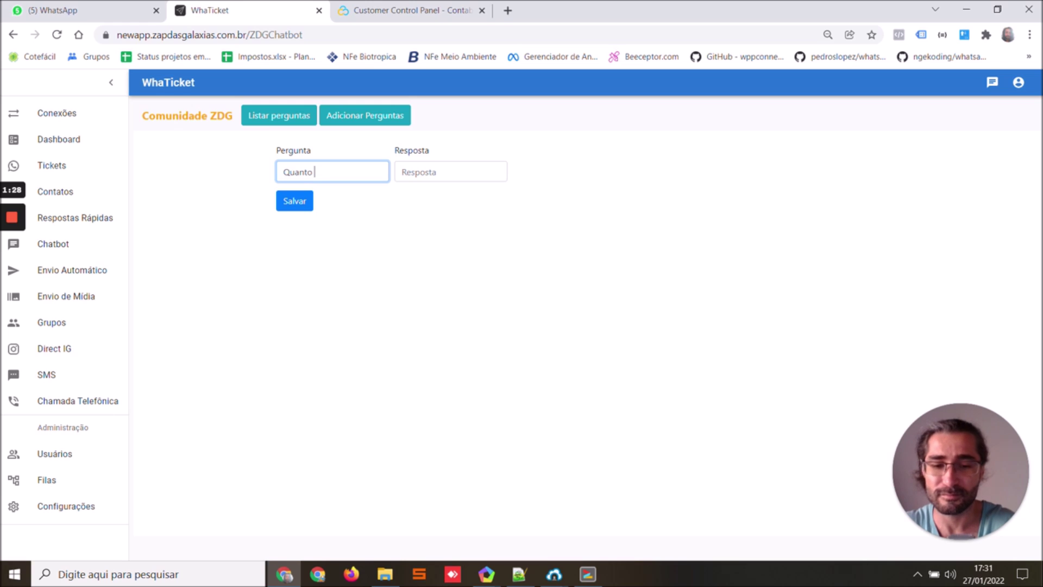
{"action": "type", "text": " é 4 + 4?"}
{"action": "key", "text": "Tab"}
{"action": "type", "text": "8"}
{"action": "left_click", "coordinate": [305, 204]}
{"action": "key", "text": "Return"}
{"action": "left_click", "coordinate": [301, 116]}
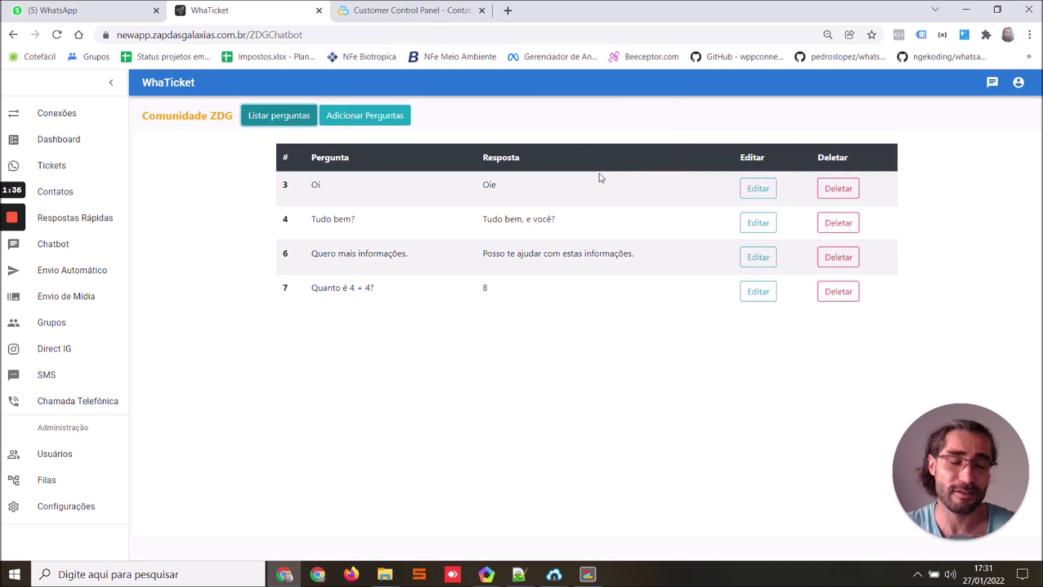
- Change the answer of the question "Quanto é 4 + 4?" to "12", update it, and return to the question list
{"action": "left_click", "coordinate": [757, 291]}
{"action": "left_click", "coordinate": [502, 178]}
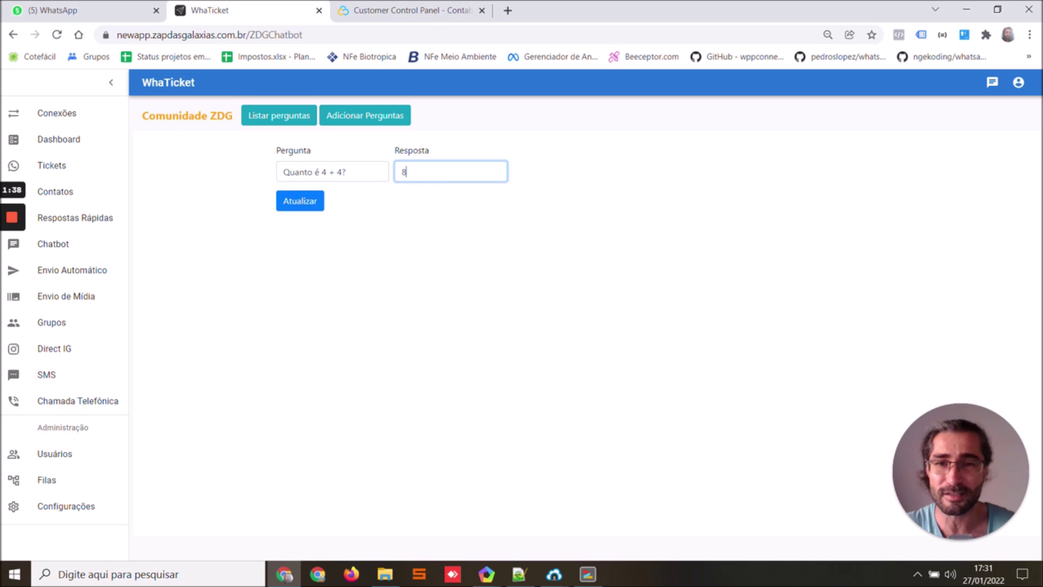
{"action": "type", "text": "12"}
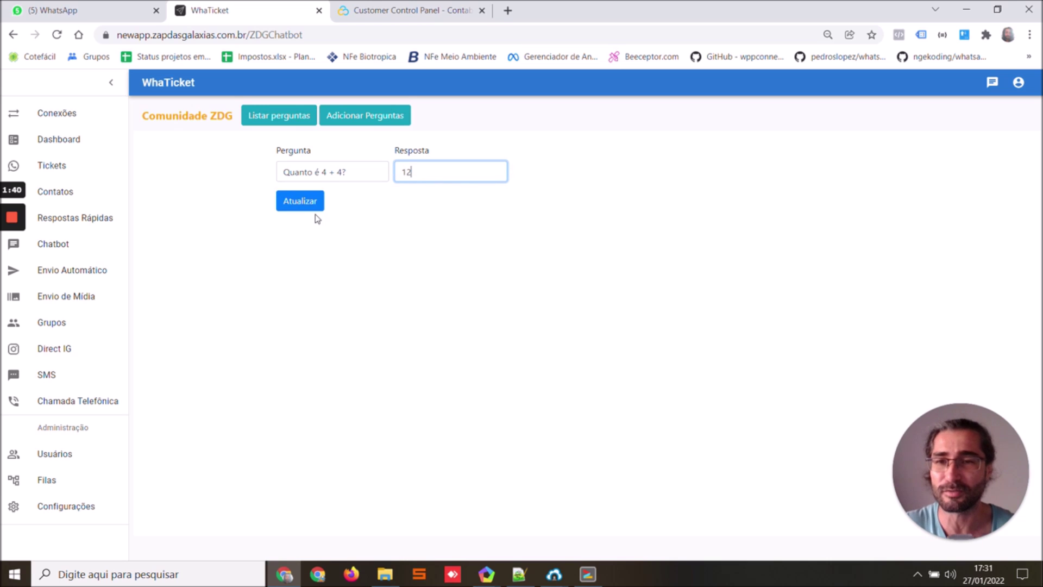
{"action": "left_click", "coordinate": [315, 209]}
{"action": "left_click", "coordinate": [653, 119]}
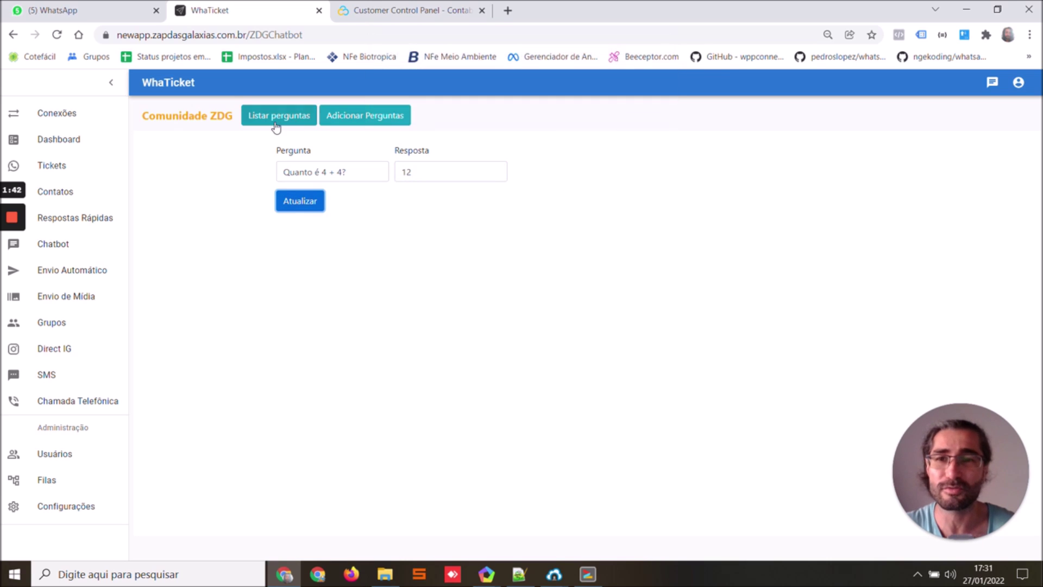
{"action": "left_click", "coordinate": [277, 115]}
{"action": "left_click_drag", "start_coordinate": [363, 287], "coordinate": [587, 298]}
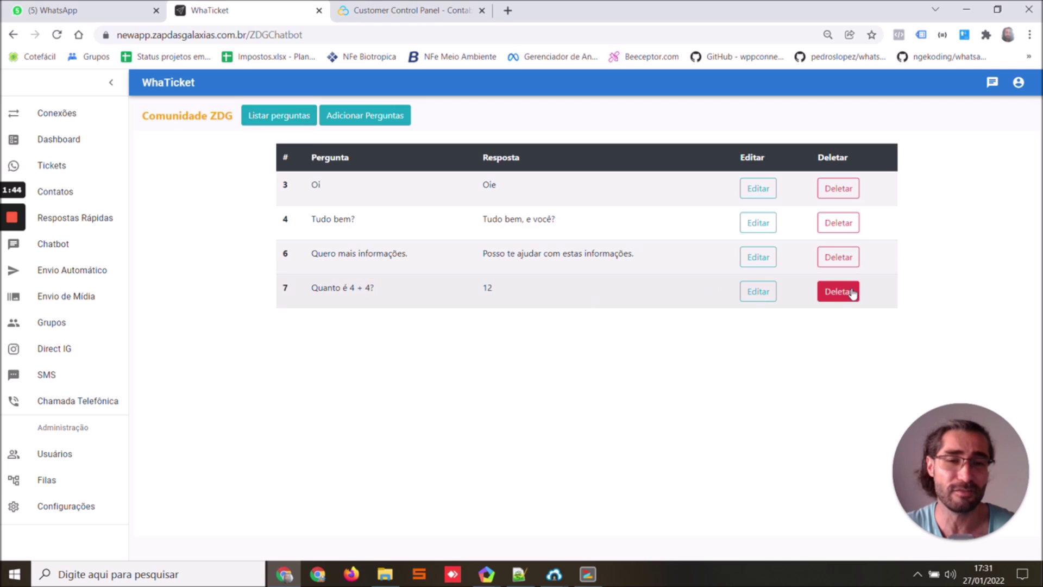
- Delete the question "Quanto é 4 + 4?" from the chatbot list and confirm its removal
{"action": "left_click", "coordinate": [848, 293]}
{"action": "left_click", "coordinate": [564, 345]}
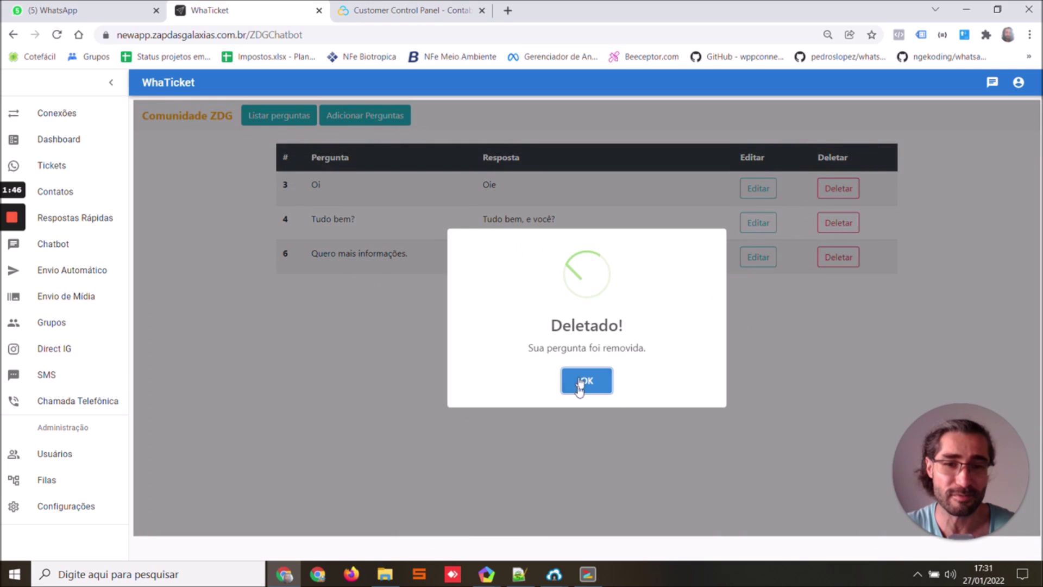
{"action": "key", "text": "Return"}
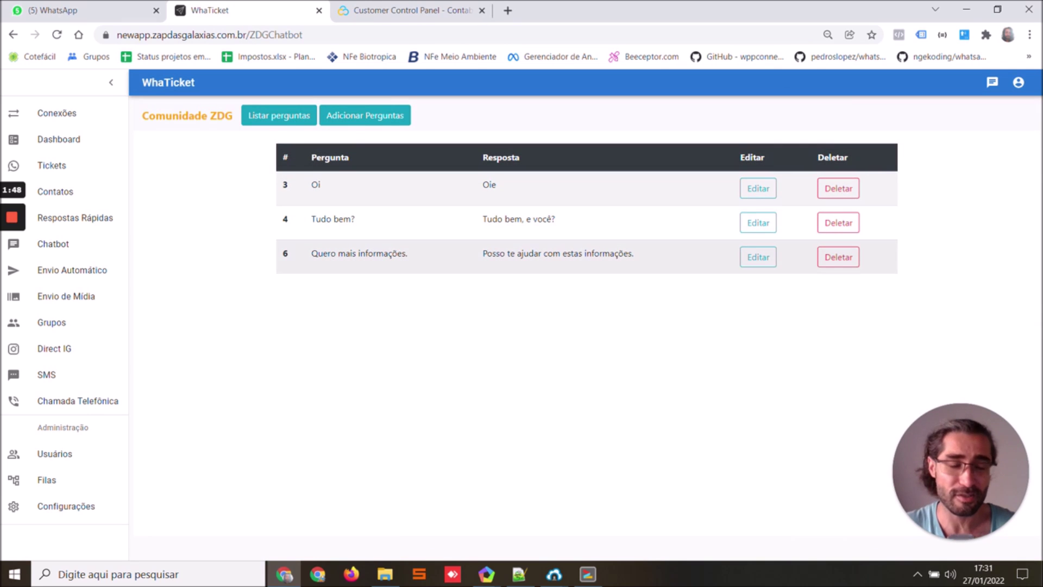
- Open the tickets page in WhaTicket and send the message "Oi" to the chatbot from the customer's WhatsApp emulator
{"action": "left_click", "coordinate": [486, 574]}
{"action": "left_click", "coordinate": [525, 532]}
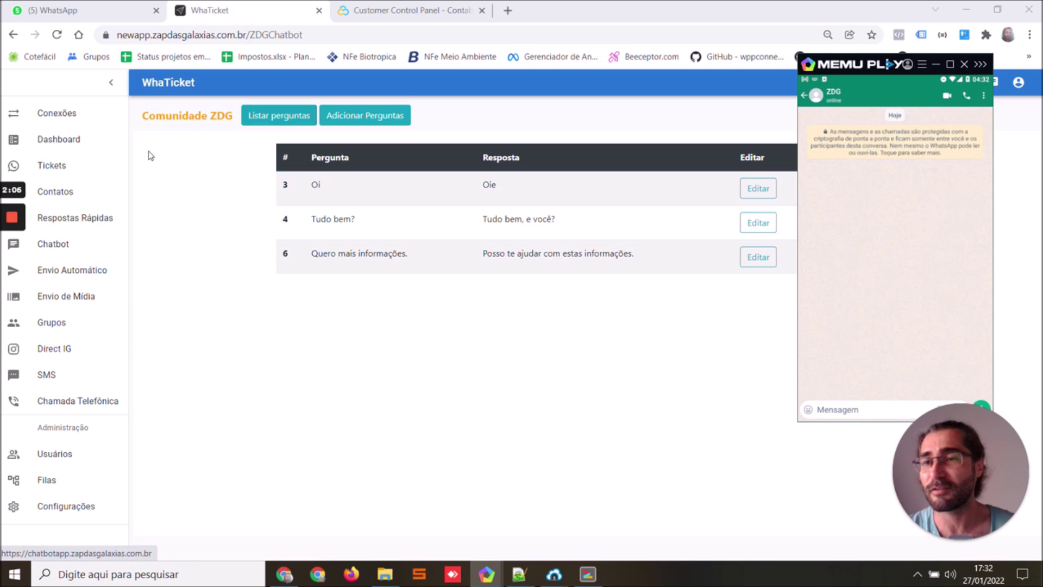
{"action": "left_click", "coordinate": [102, 173]}
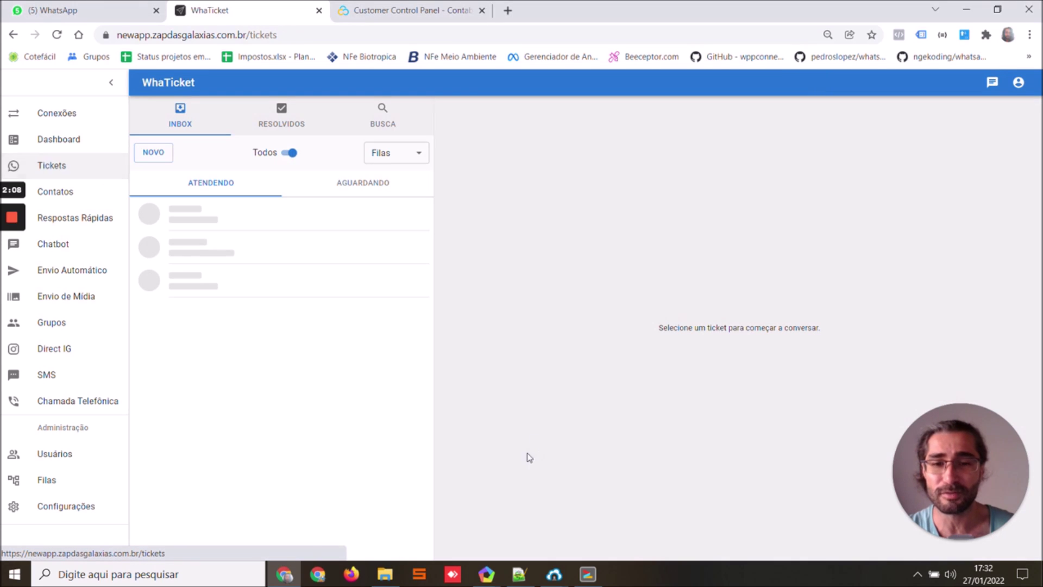
{"action": "left_click", "coordinate": [486, 574]}
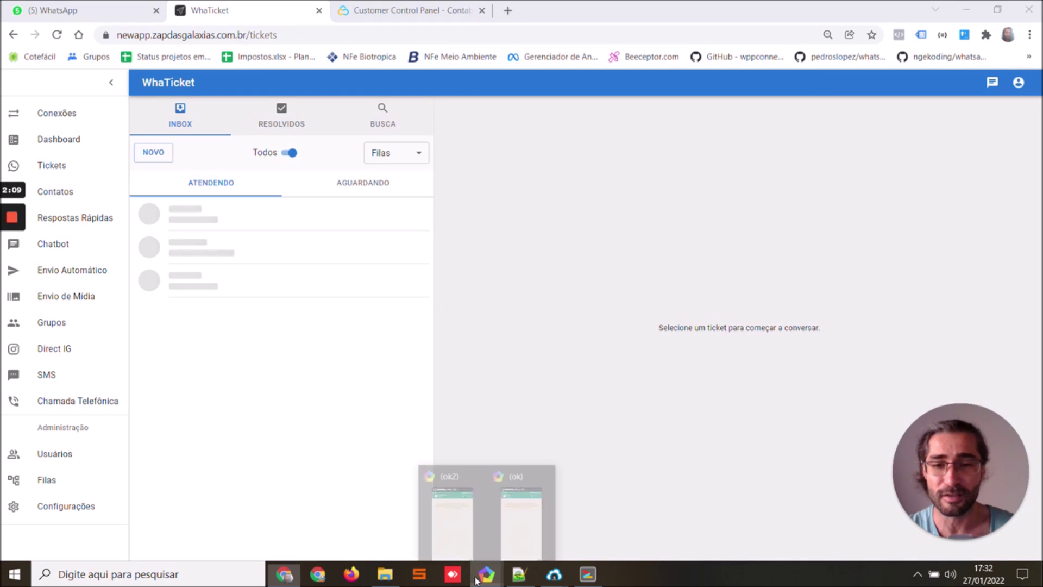
{"action": "left_click", "coordinate": [524, 537]}
{"action": "type", "text": "oi"}
{"action": "left_click", "coordinate": [779, 500]}
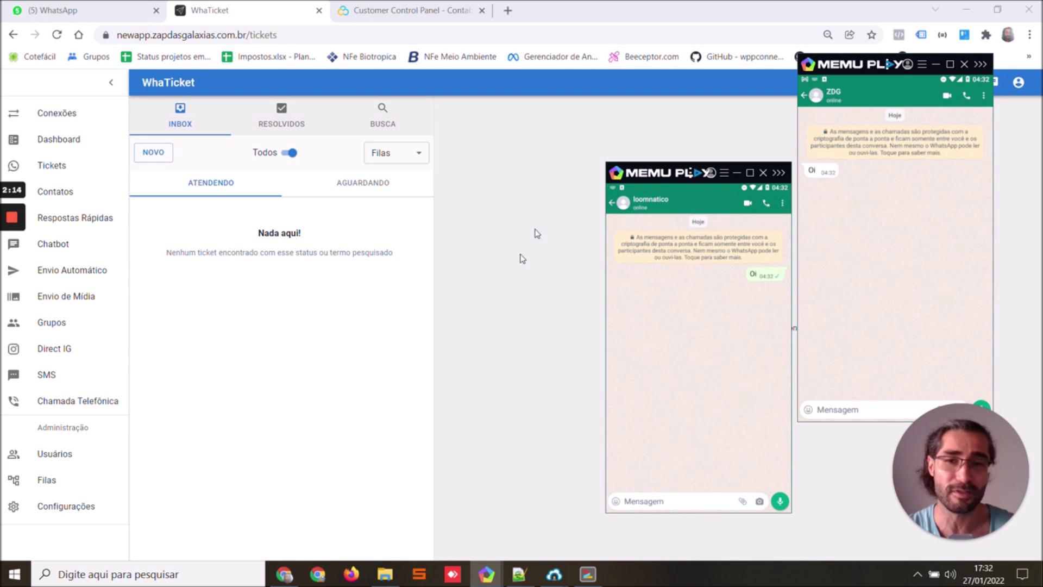
- Accept the waiting ZDG ticket in WhaTicket, open the tickets being attended, and bring up both WhatsApp emulators
{"action": "left_click", "coordinate": [356, 187]}
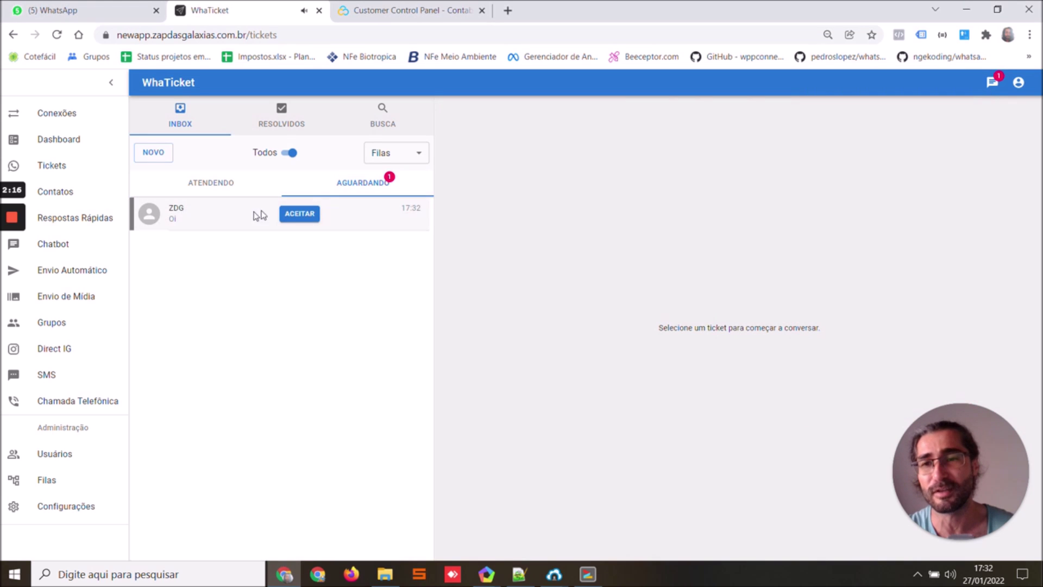
{"action": "left_click", "coordinate": [286, 214]}
{"action": "left_click", "coordinate": [229, 187]}
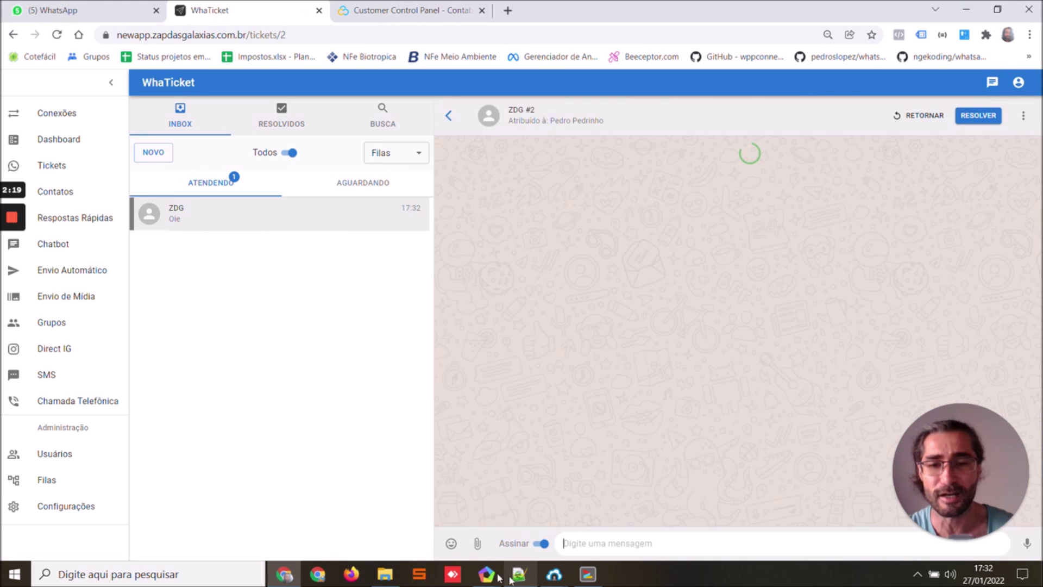
{"action": "left_click", "coordinate": [486, 574]}
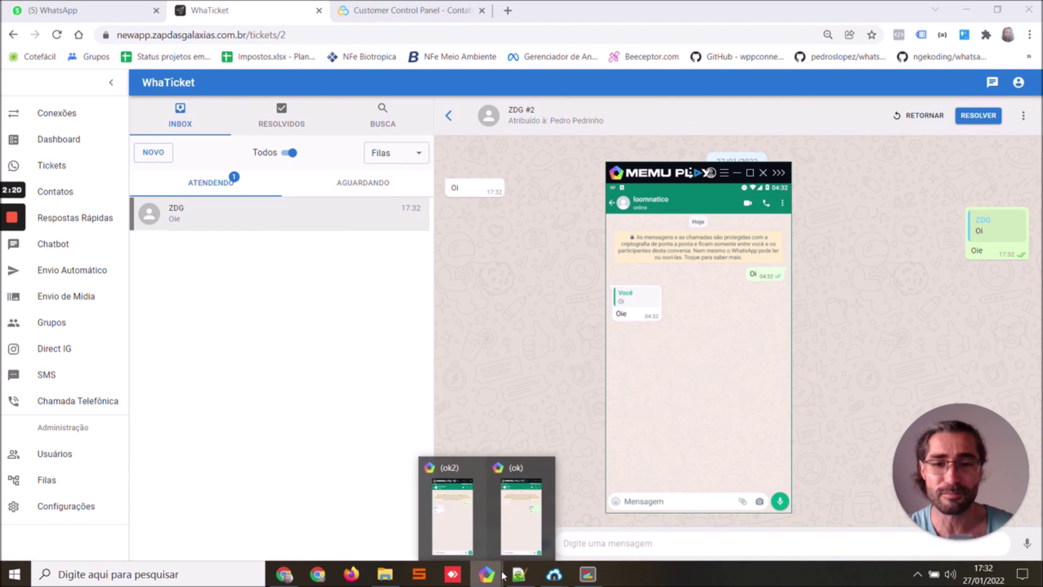
{"action": "left_click", "coordinate": [521, 513]}
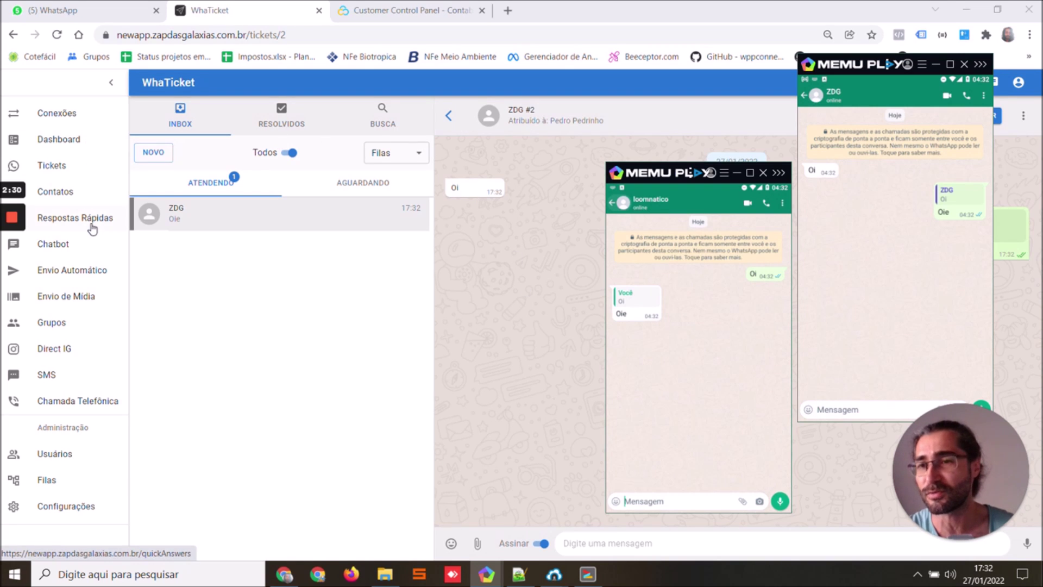
- Reopen the chatbot question list and send "Tudo bem?" to the chatbot from the customer's WhatsApp emulator
{"action": "left_click", "coordinate": [79, 248]}
{"action": "left_click", "coordinate": [481, 565]}
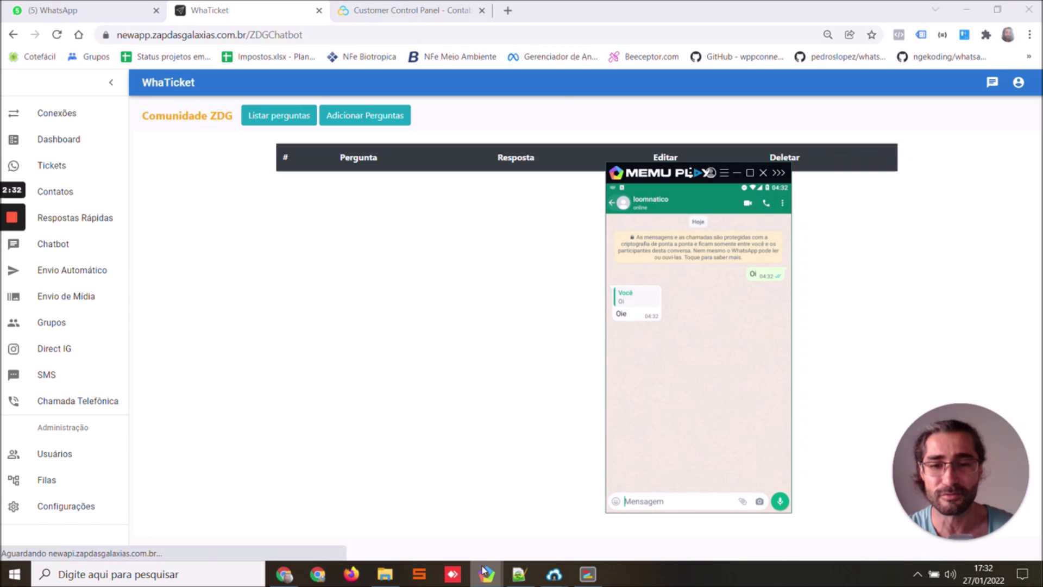
{"action": "type", "text": "Tudo bem?"}
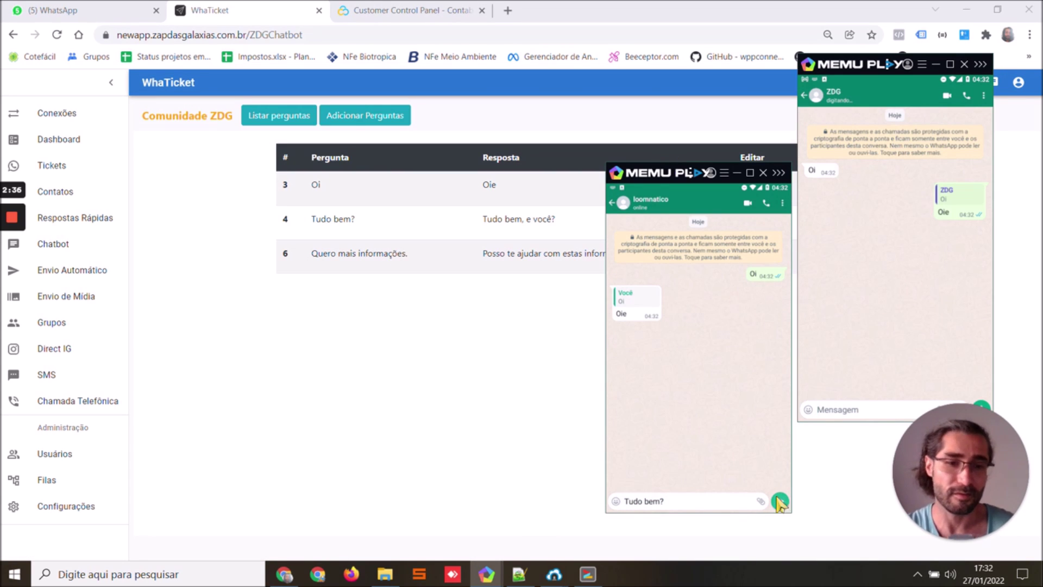
{"action": "left_click", "coordinate": [779, 501]}
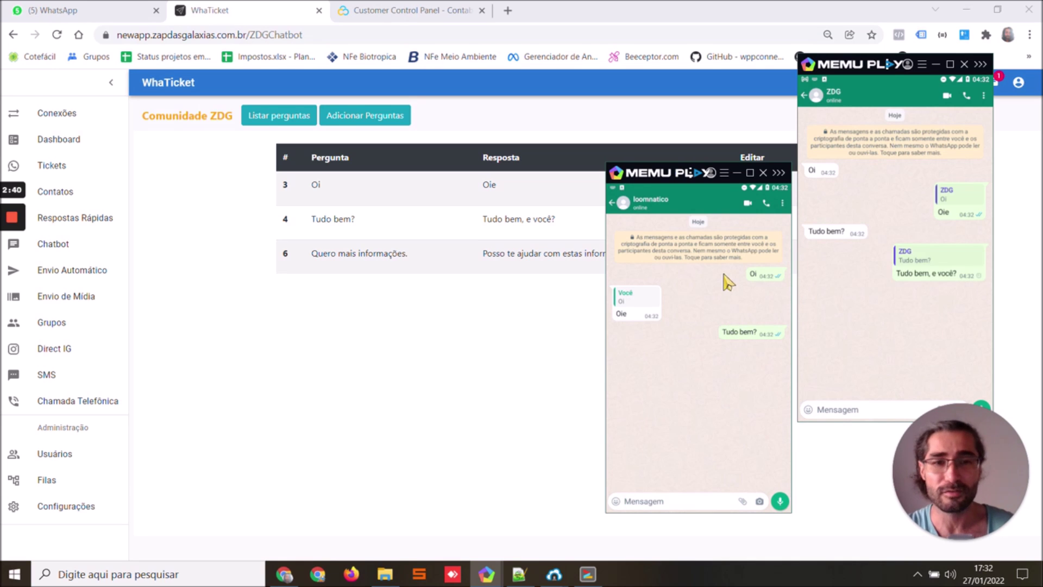
- Copy the question "Quero mais informações." from the chatbot list and send it from the customer's WhatsApp emulator
{"action": "left_click_drag", "start_coordinate": [300, 257], "coordinate": [426, 277]}
{"action": "key", "text": "ctrl+c"}
{"action": "left_click", "coordinate": [519, 574]}
{"action": "left_click", "coordinate": [519, 574]}
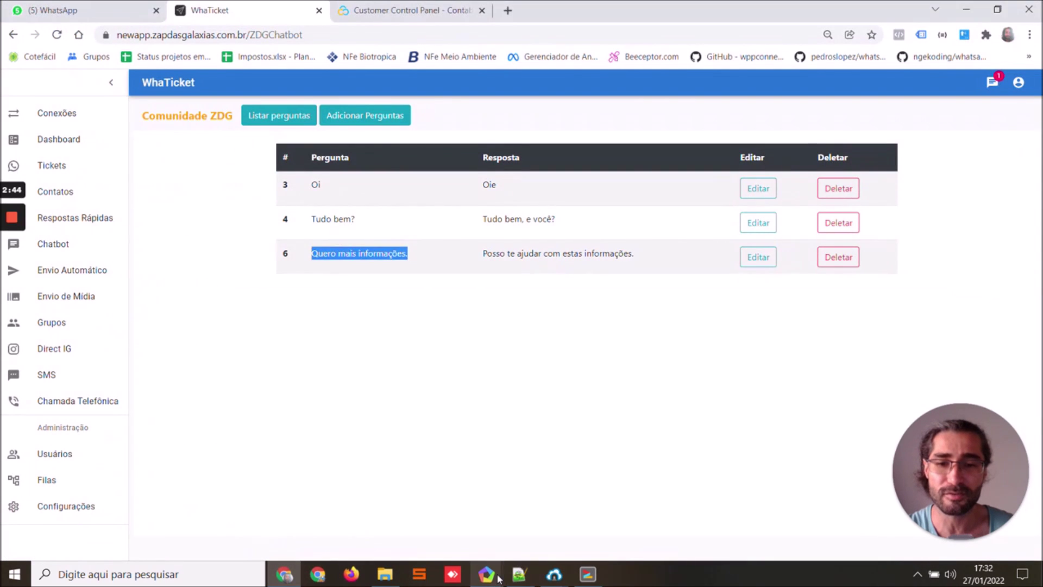
{"action": "left_click", "coordinate": [452, 511]}
{"action": "left_click", "coordinate": [524, 510]}
{"action": "key", "text": "ctrl+v"}
{"action": "left_click", "coordinate": [779, 501]}
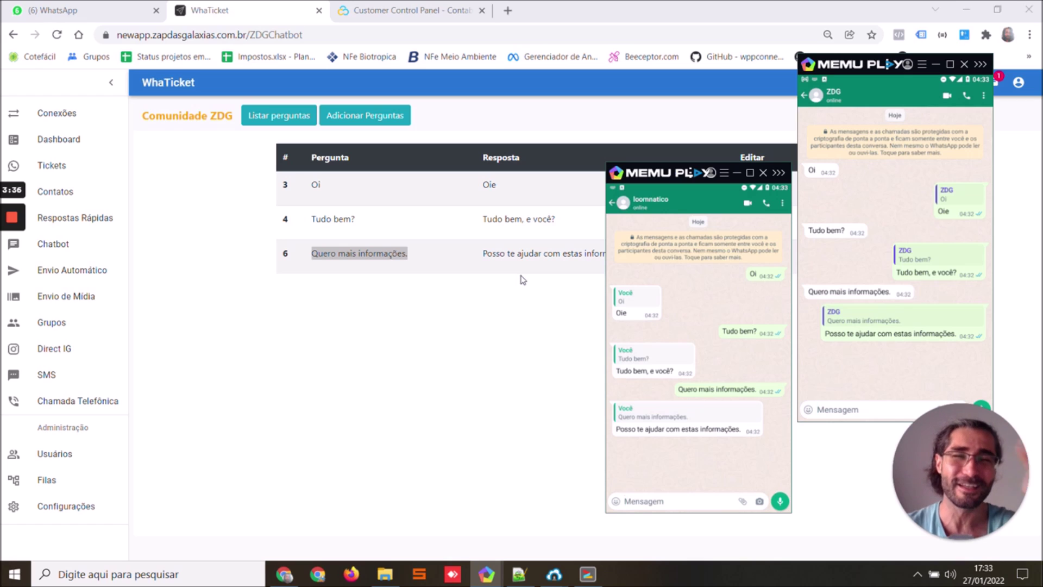
{"action": "mouse_move", "coordinate": [12, 228]}
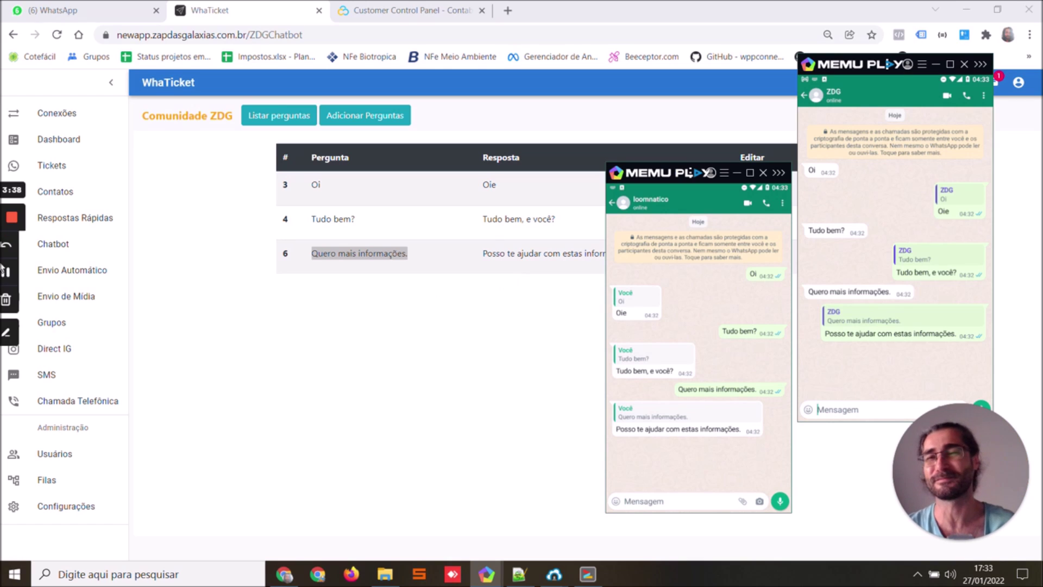